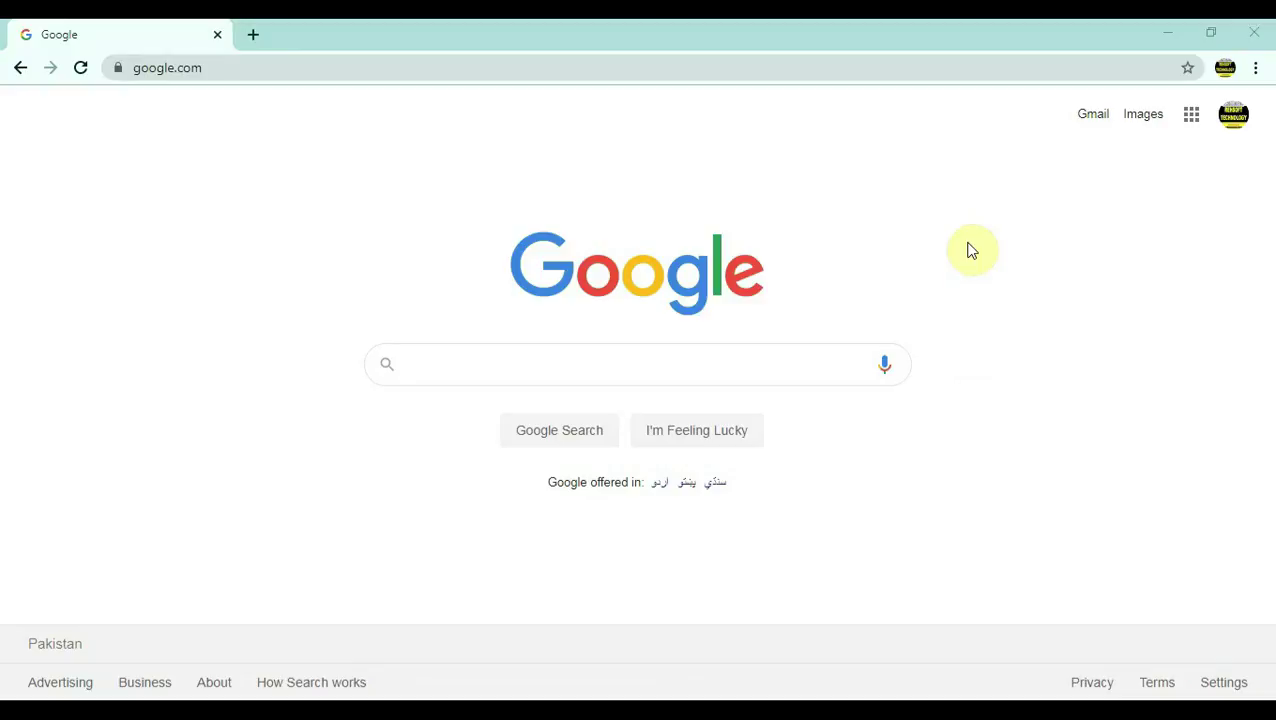
# Go to Google Drive and upload Document, Presentation and sheet from the INTRO\pdf folder.
pyautogui.click(1193, 124)
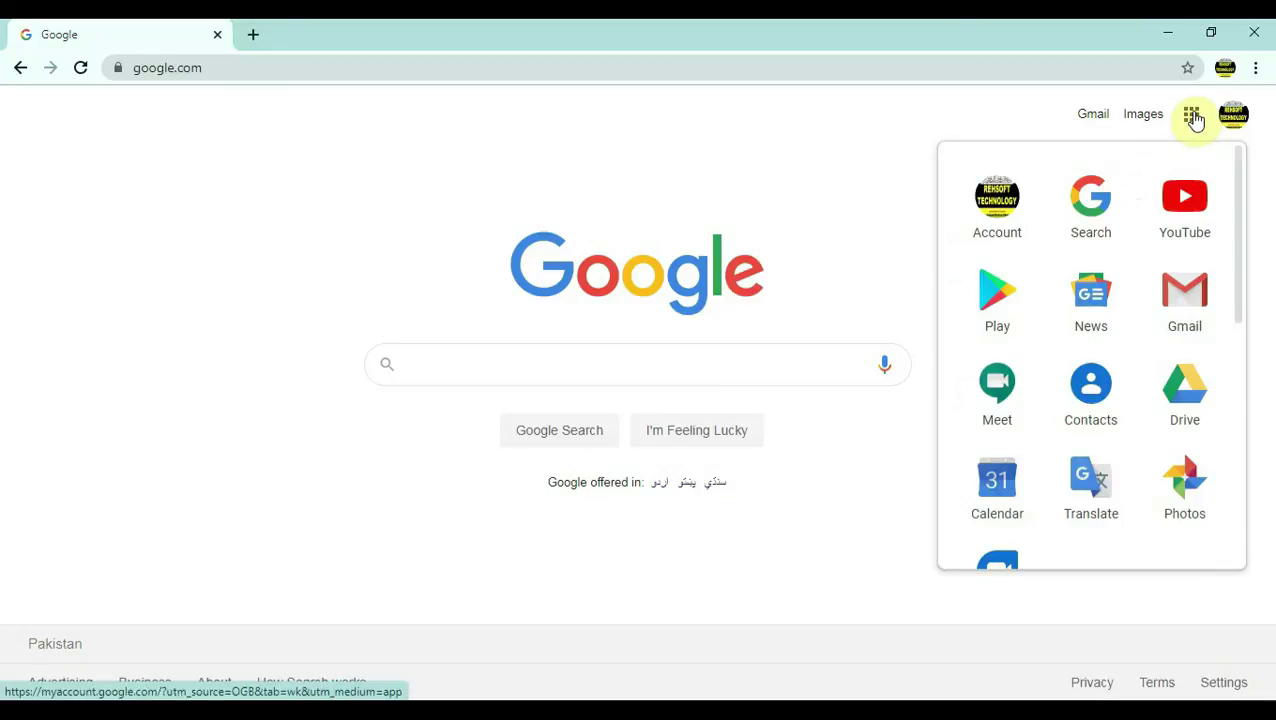
pyautogui.click(1192, 397)
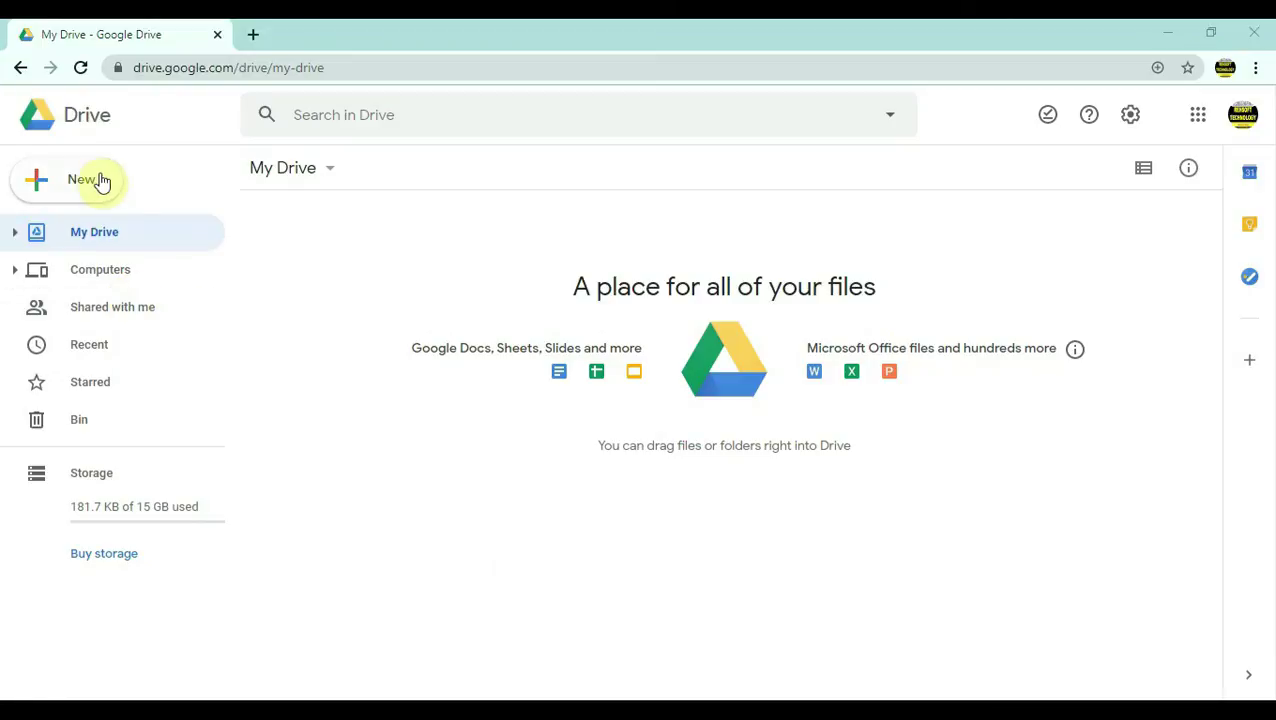
pyautogui.click(46, 186)
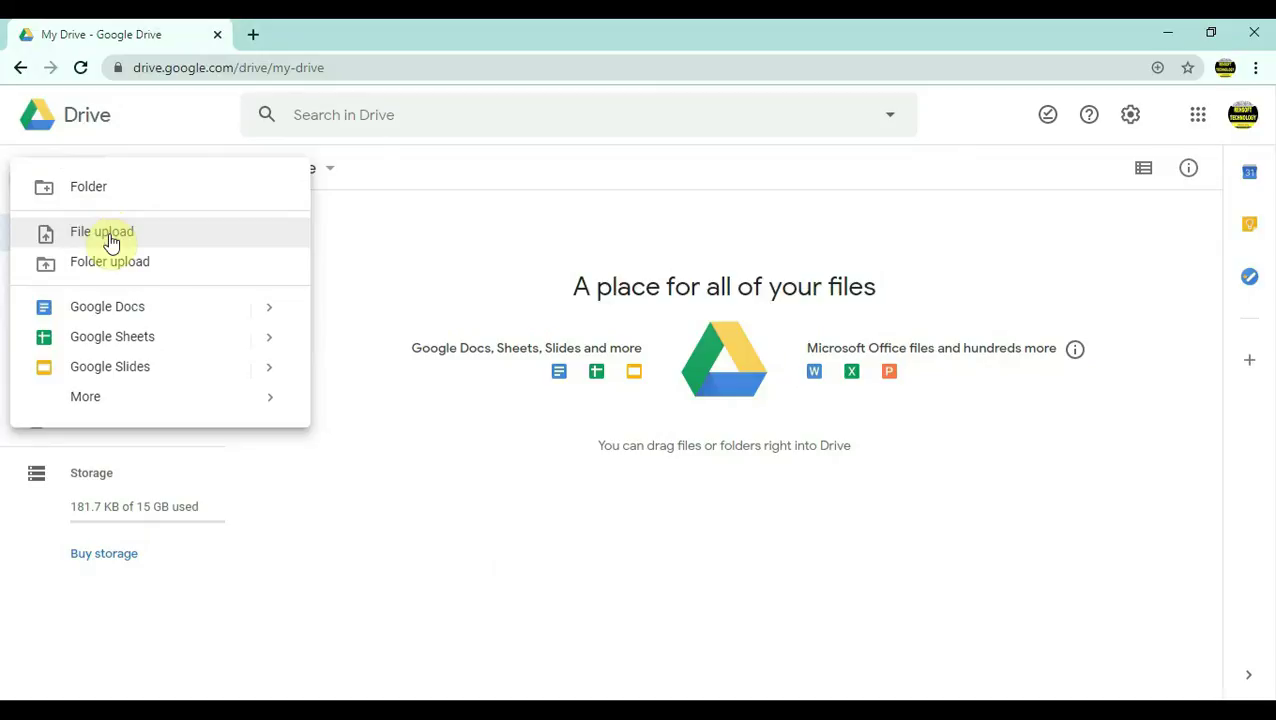
pyautogui.click(105, 233)
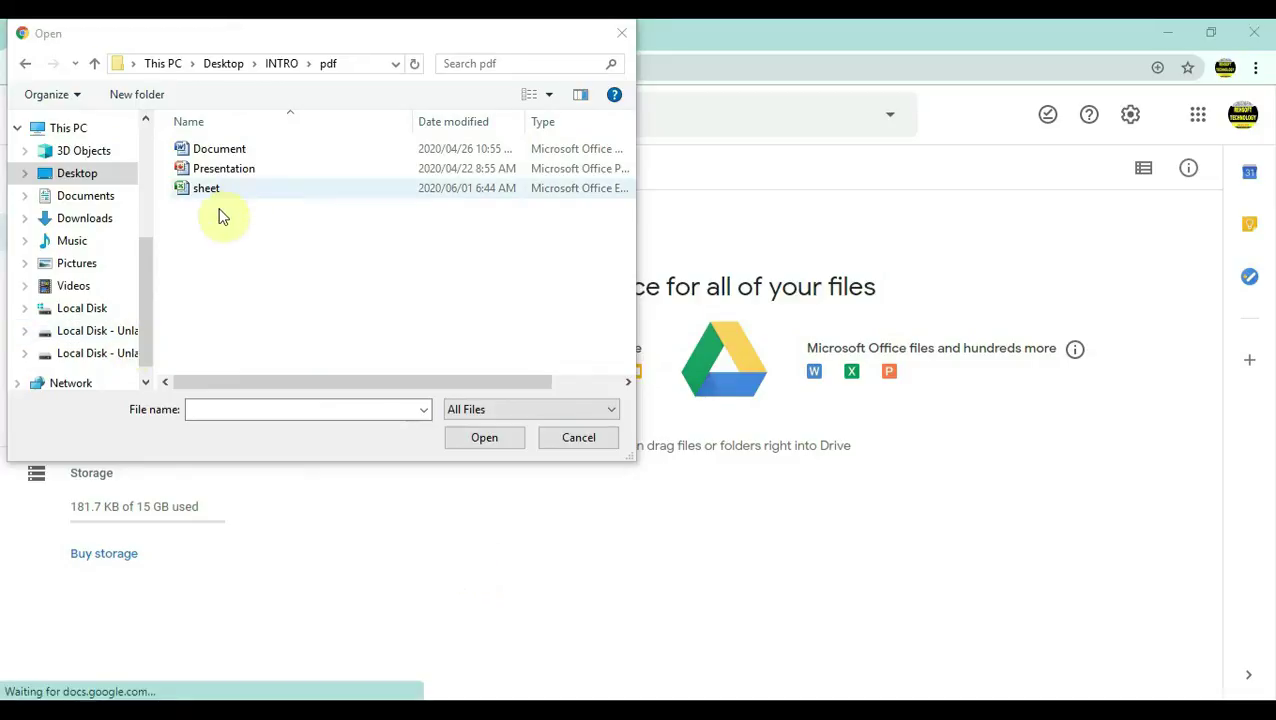
pyautogui.moveTo(210, 202); pyautogui.dragTo(228, 142)
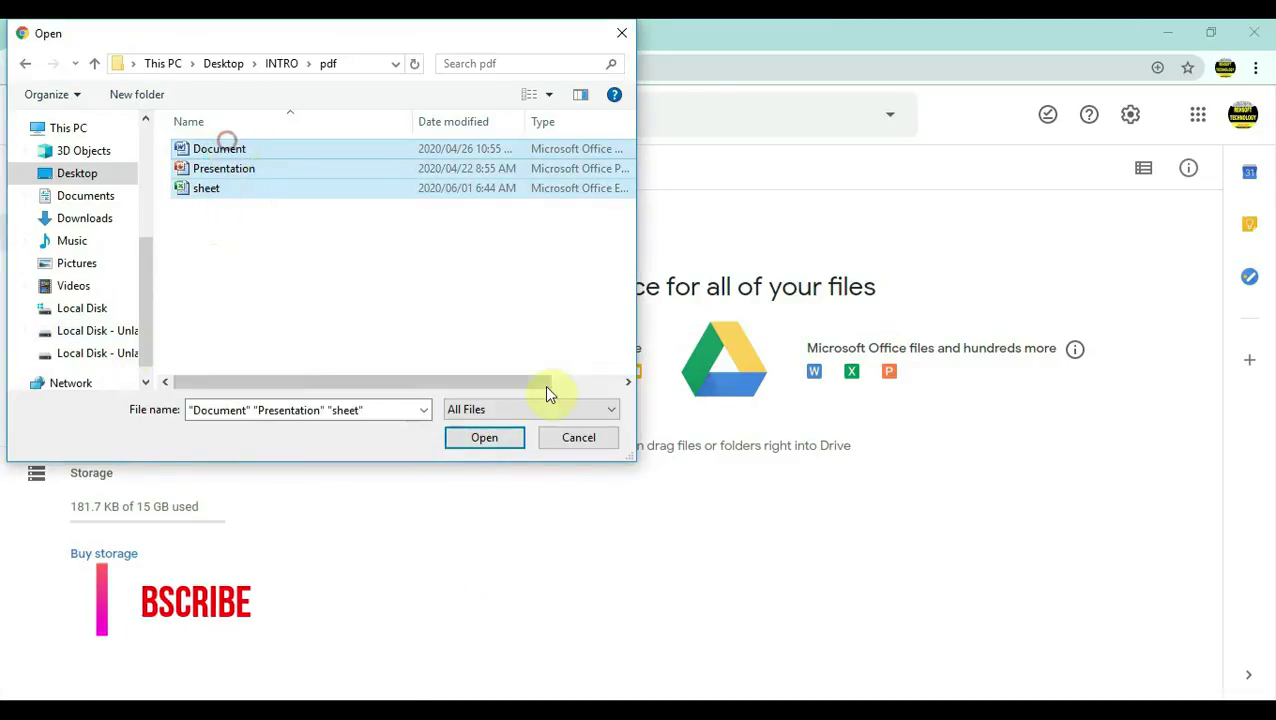
pyautogui.click(489, 437)
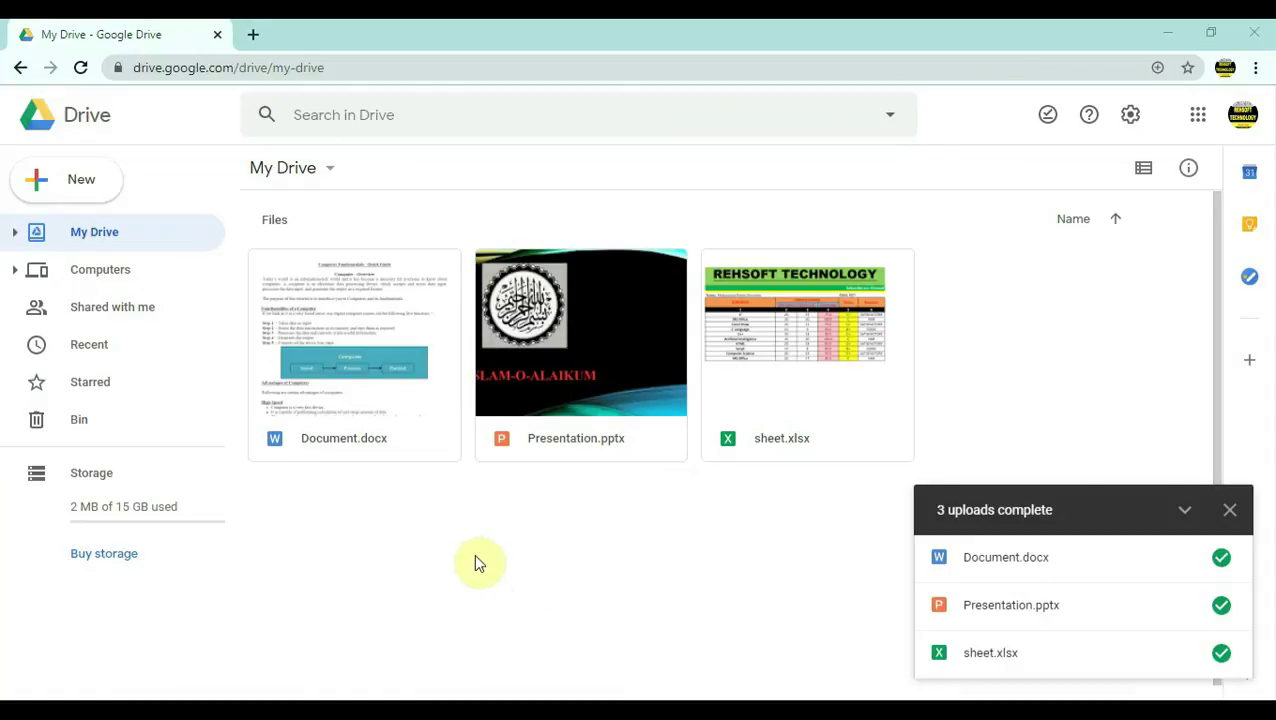
# Open Document.docx with Google Docs and download it as a PDF document (.pdf).
pyautogui.rightClick(362, 337)
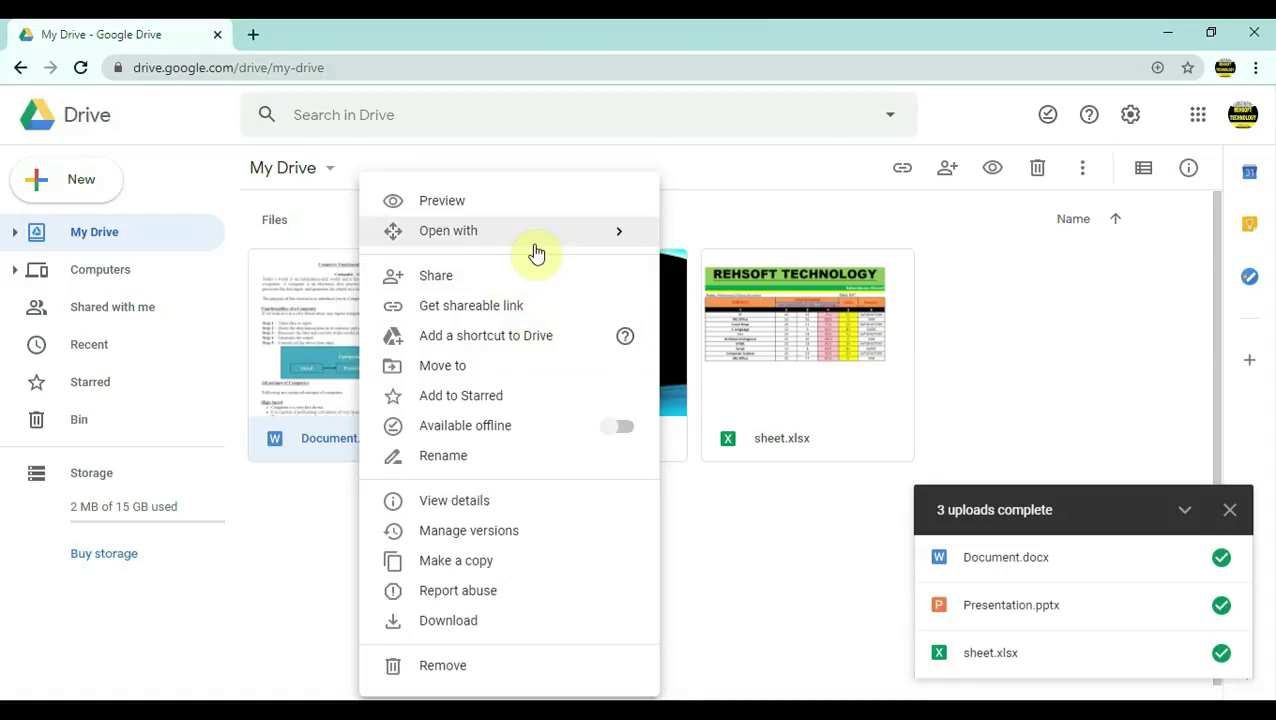
pyautogui.moveTo(448, 231)
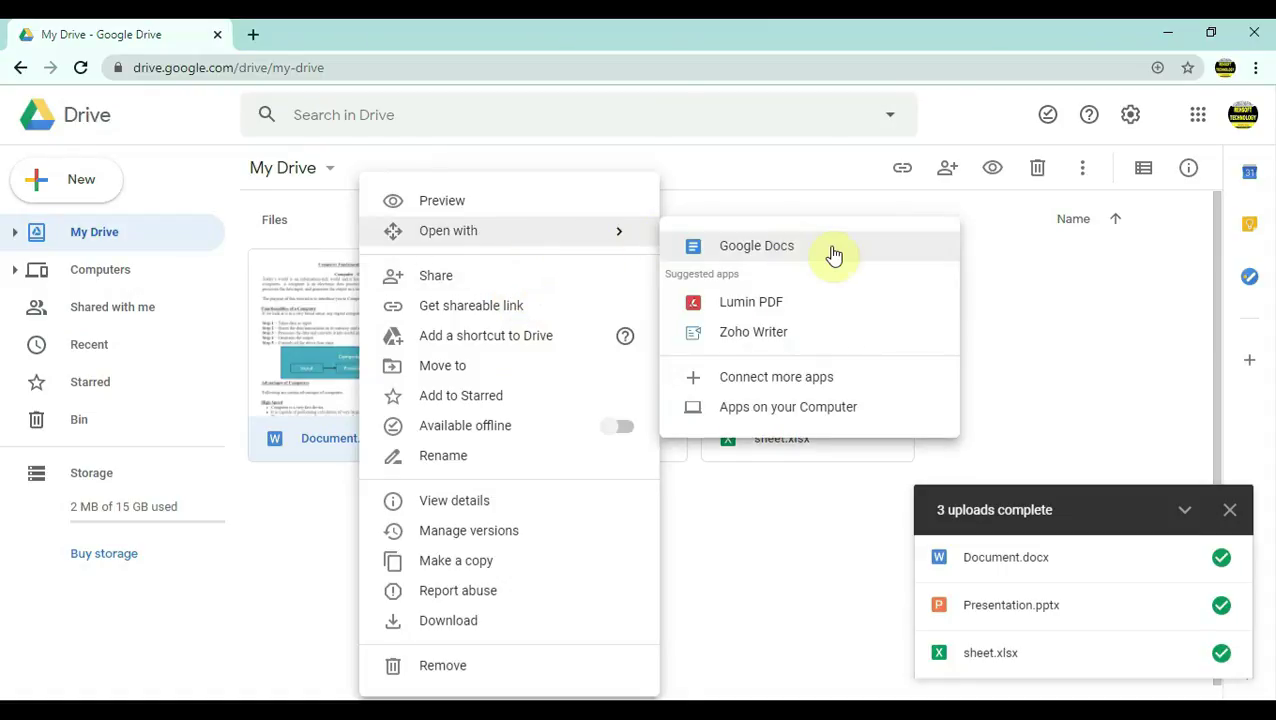
pyautogui.click(834, 256)
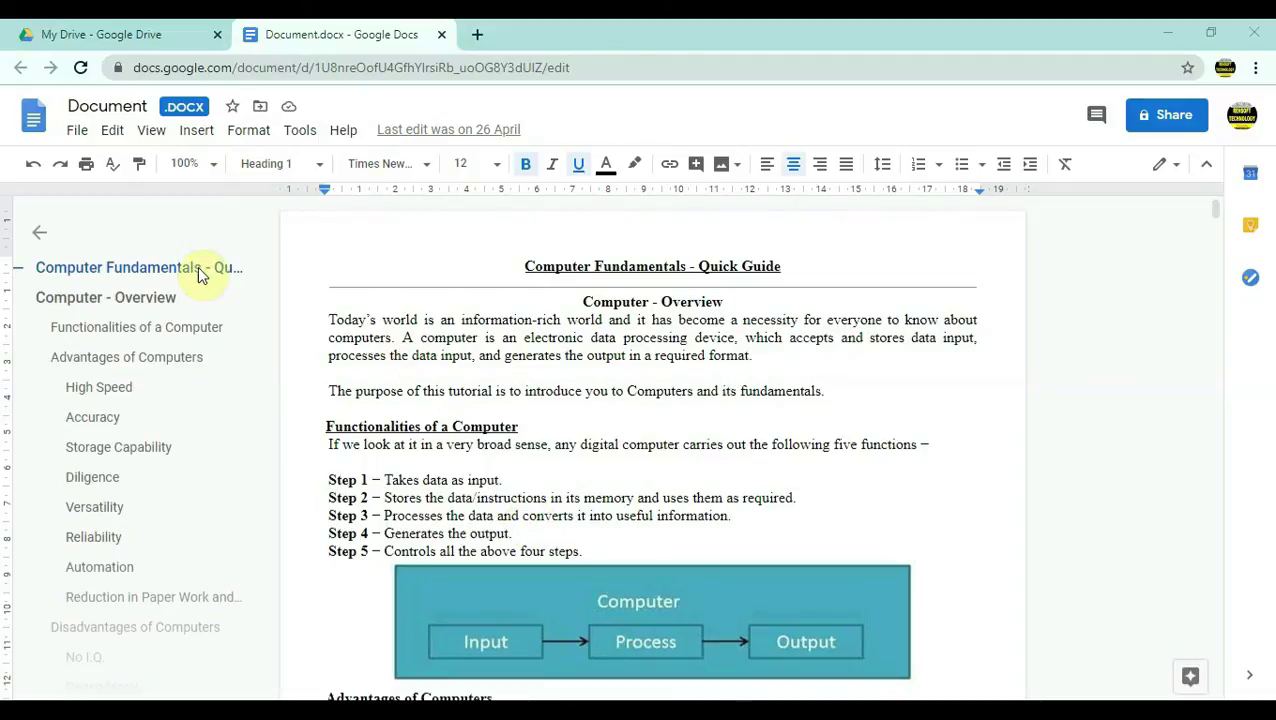
pyautogui.click(82, 138)
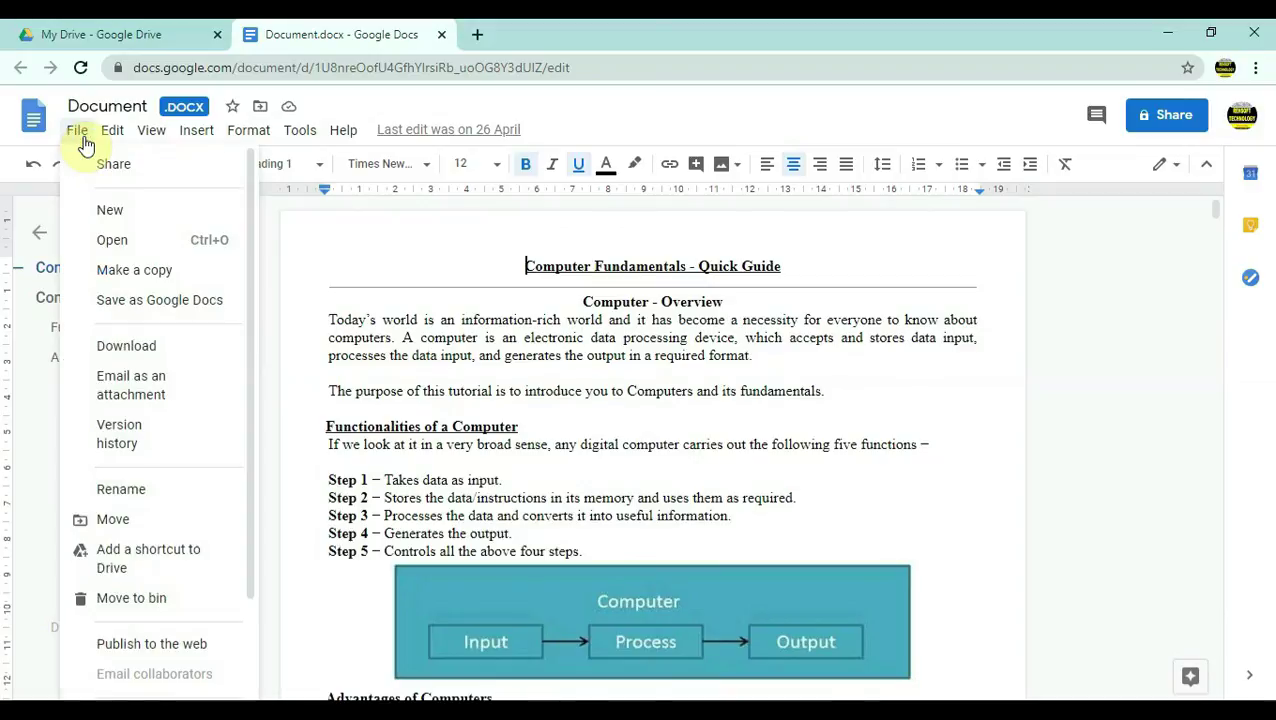
pyautogui.moveTo(126, 346)
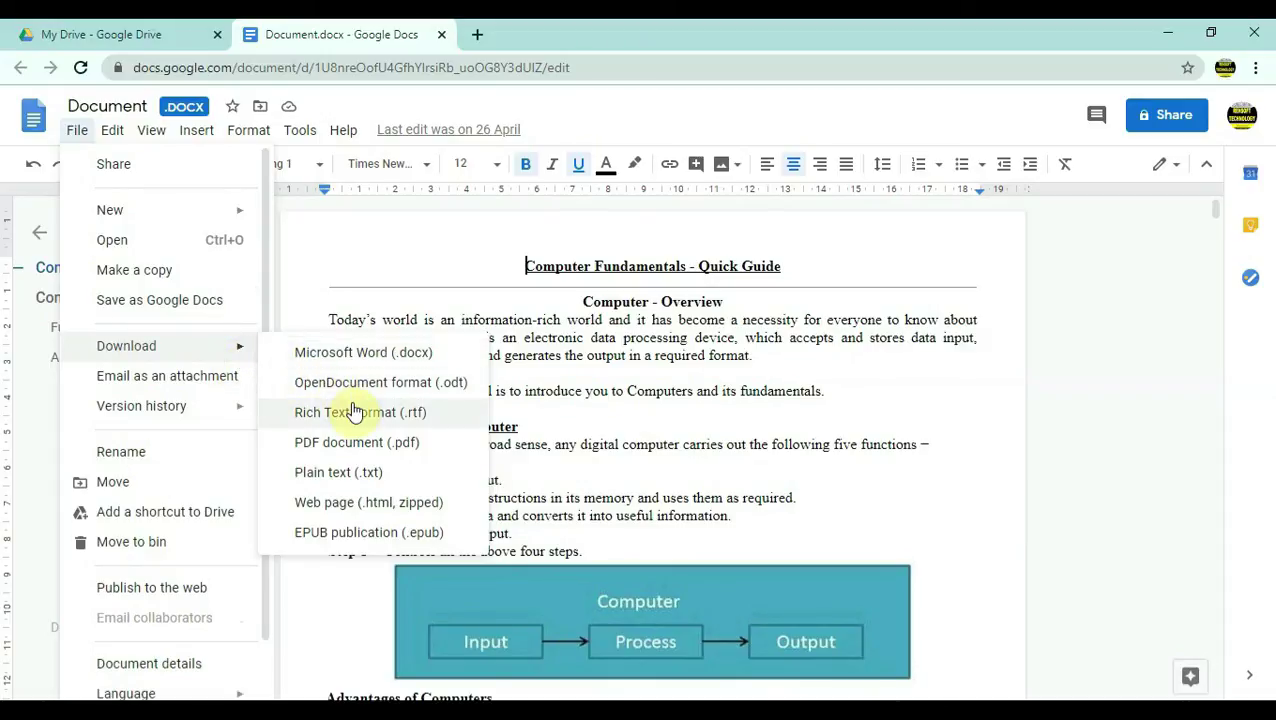
pyautogui.click(395, 450)
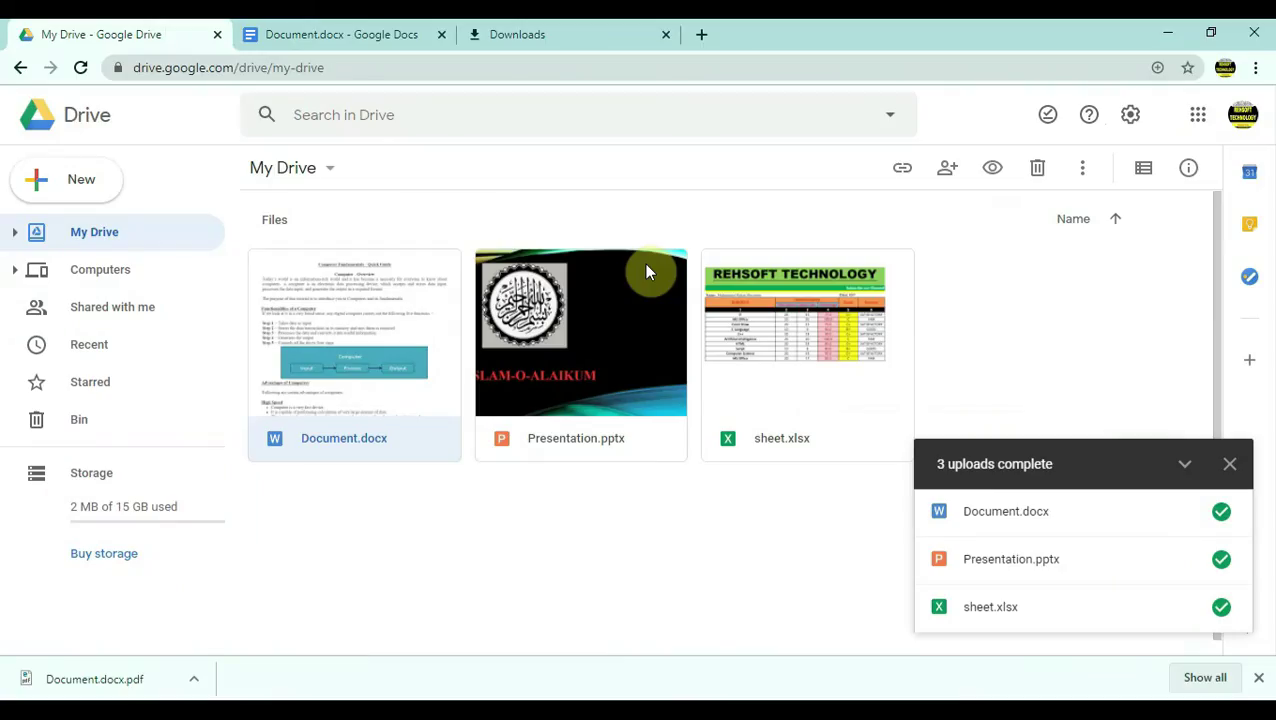
# Open Presentation.pptx with Google Slides and download it as a PDF document (.pdf).
pyautogui.rightClick(577, 349)
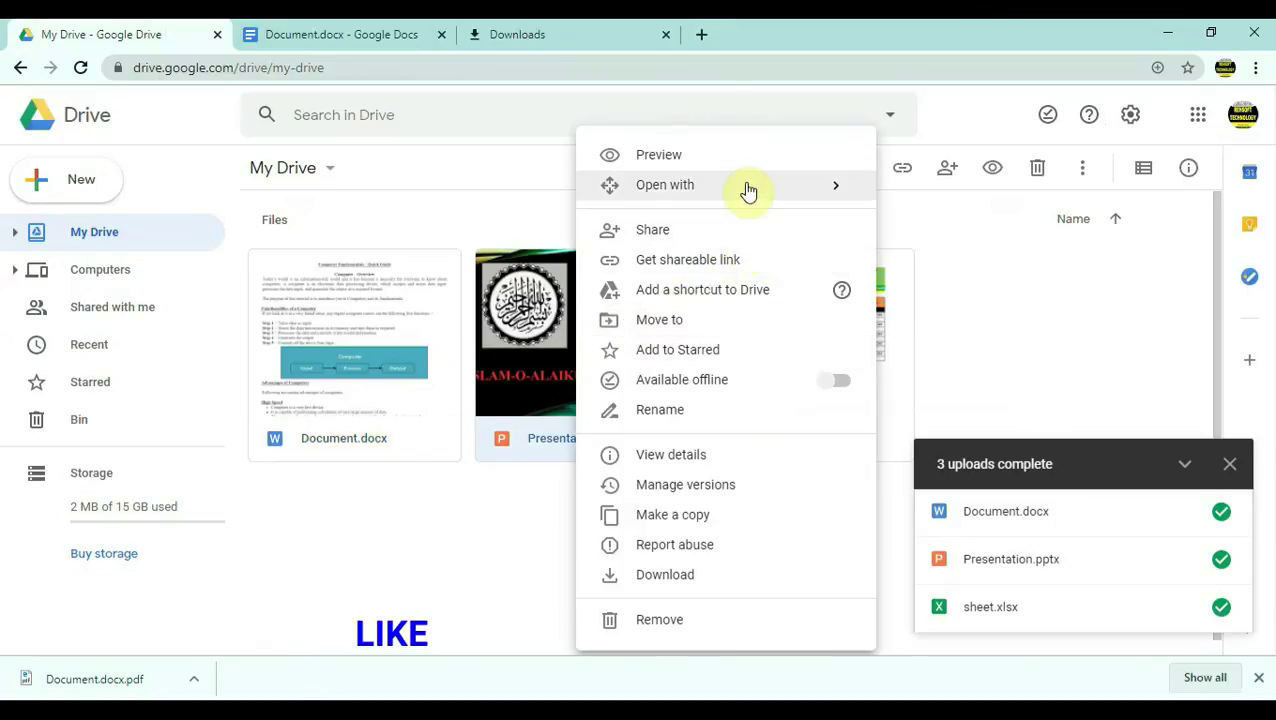
pyautogui.moveTo(665, 185)
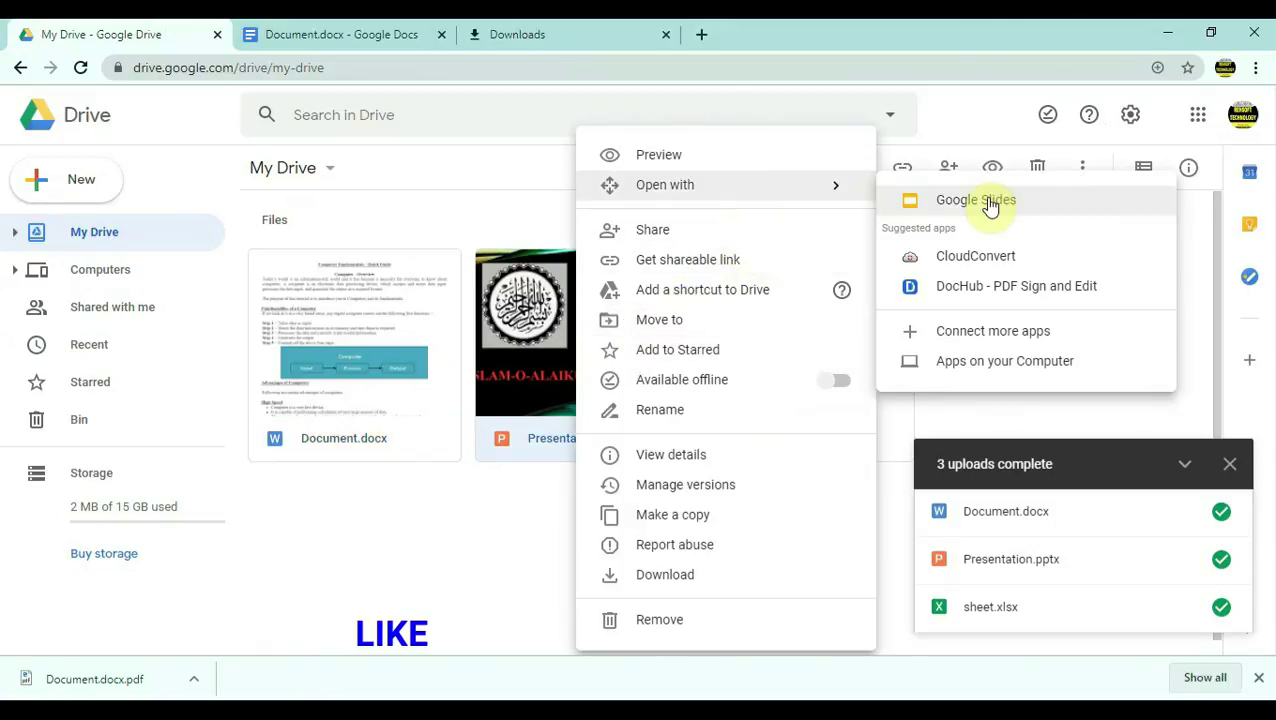
pyautogui.click(988, 201)
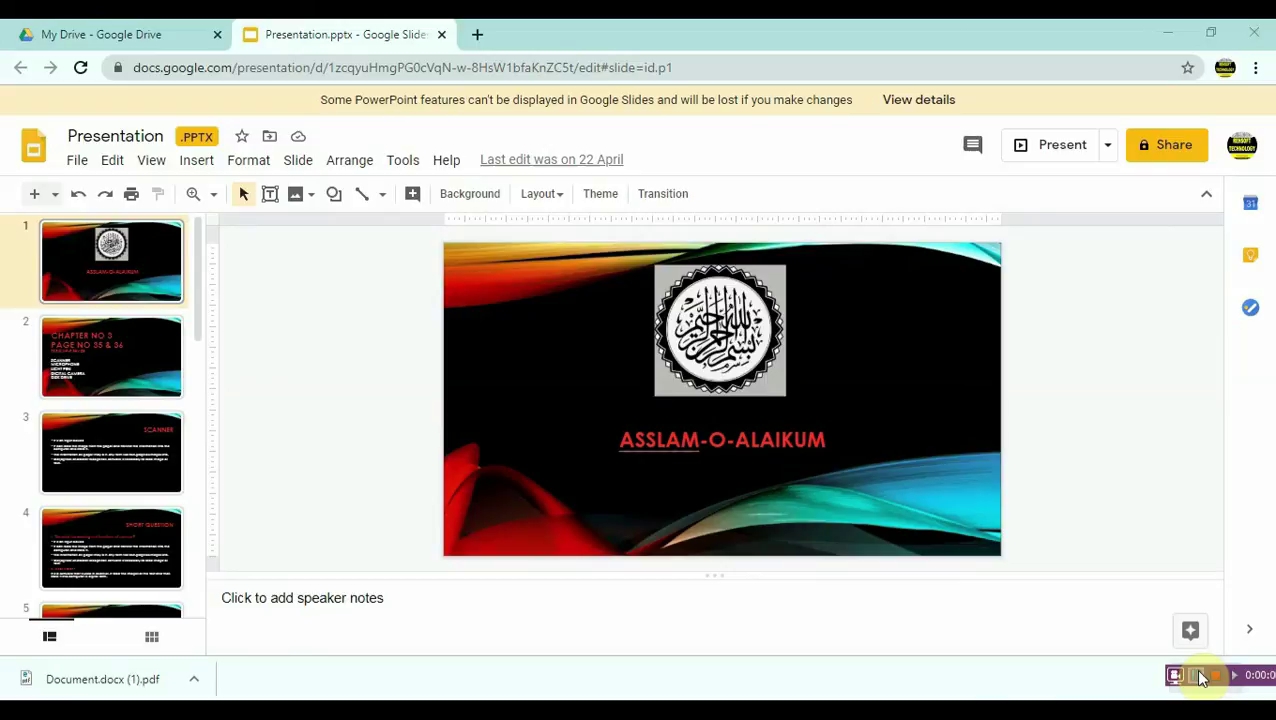
pyautogui.click(78, 161)
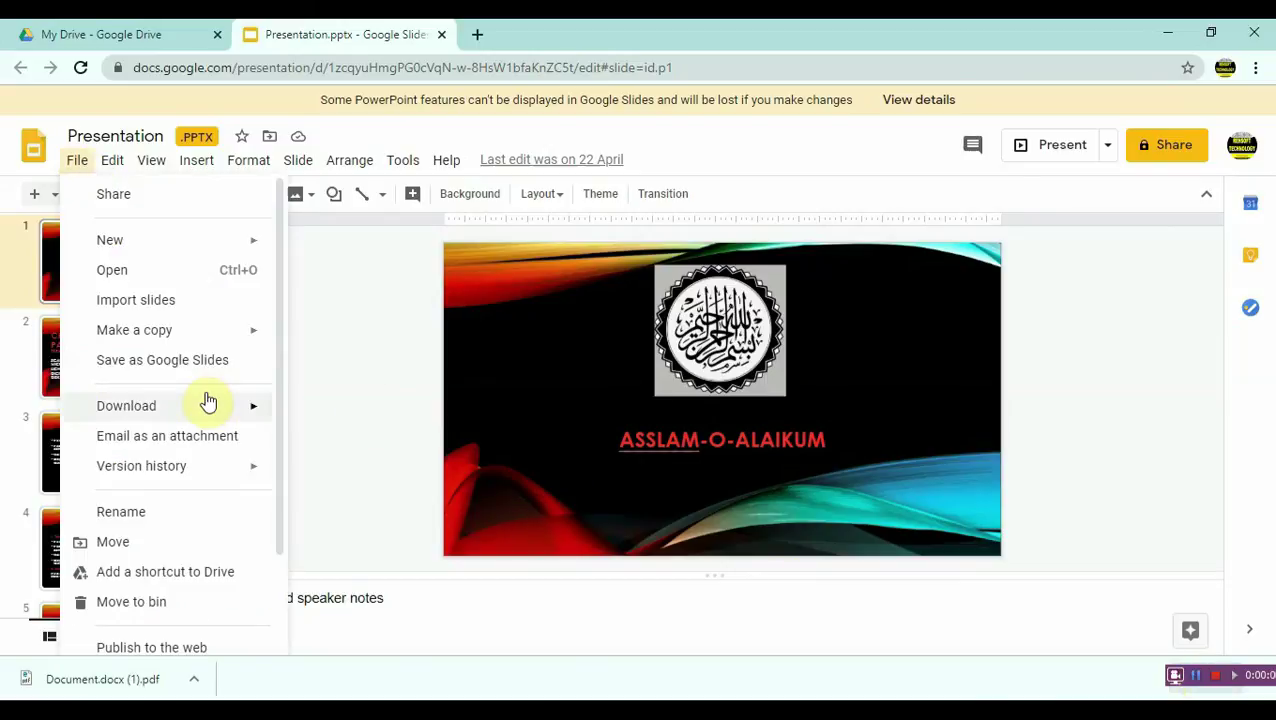
pyautogui.moveTo(126, 406)
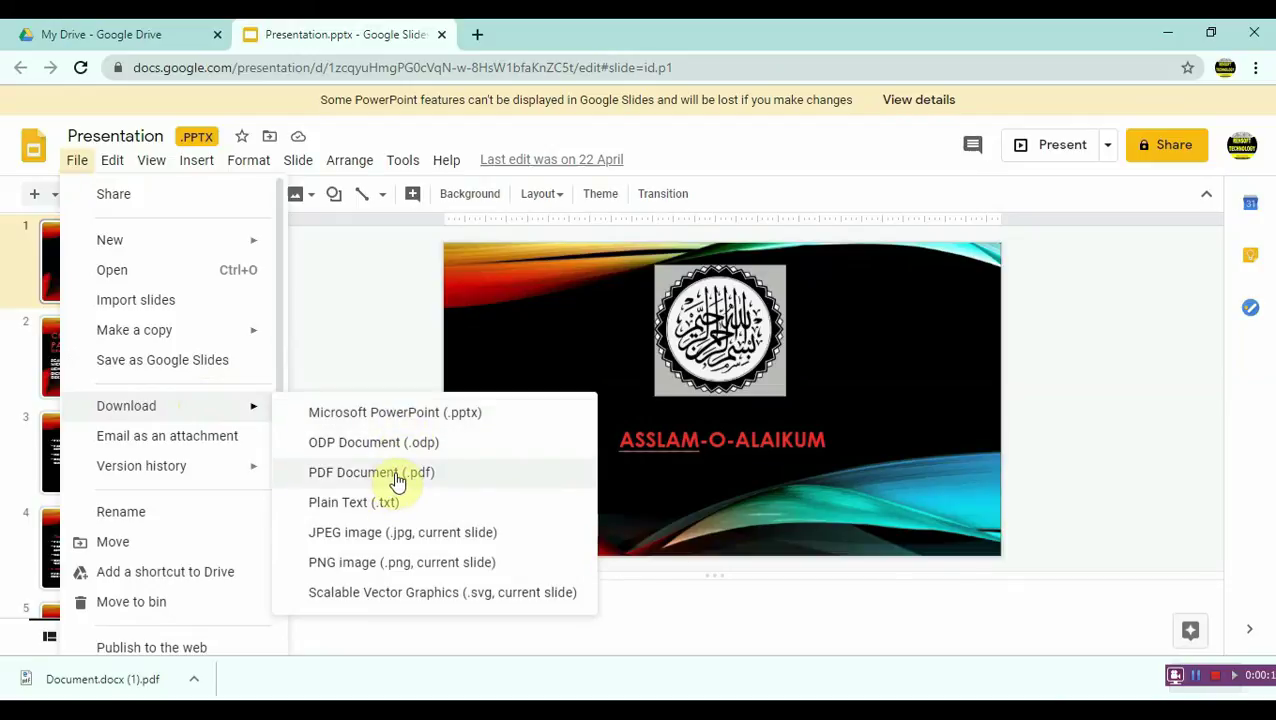
pyautogui.click(395, 481)
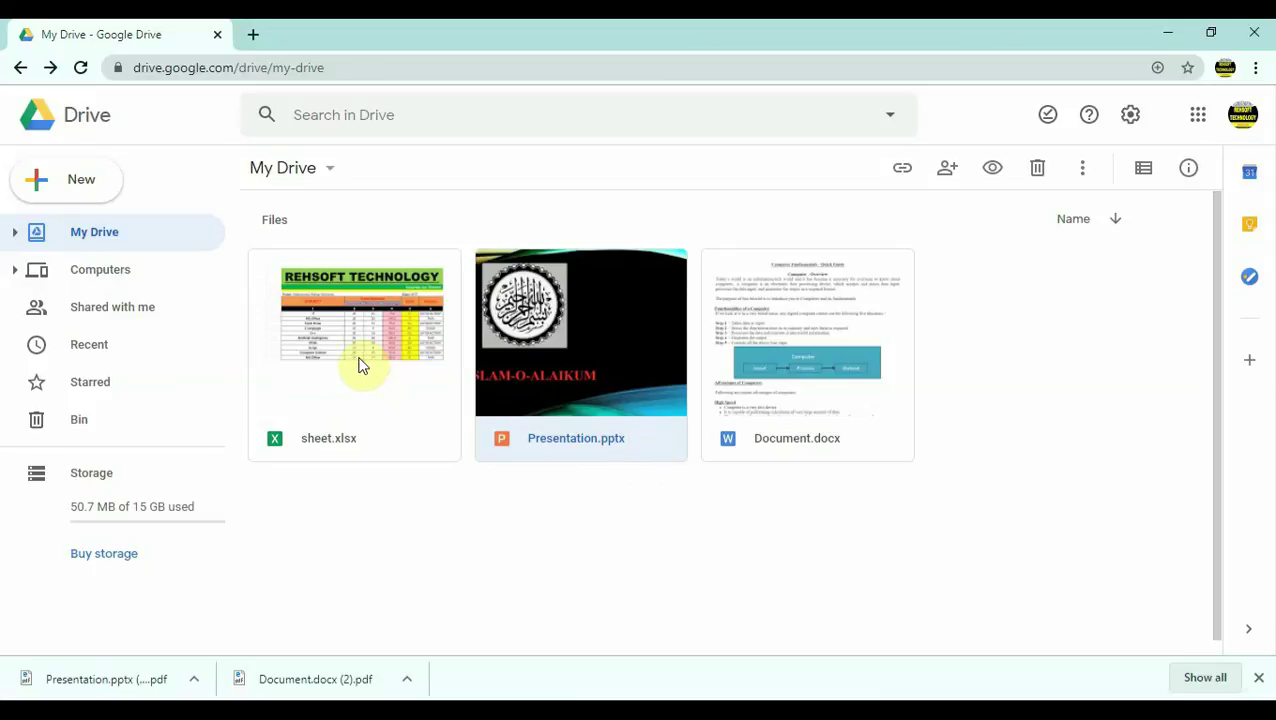
# Open sheet.xlsx with Google Sheets and export the current sheet as a PDF download.
pyautogui.rightClick(360, 366)
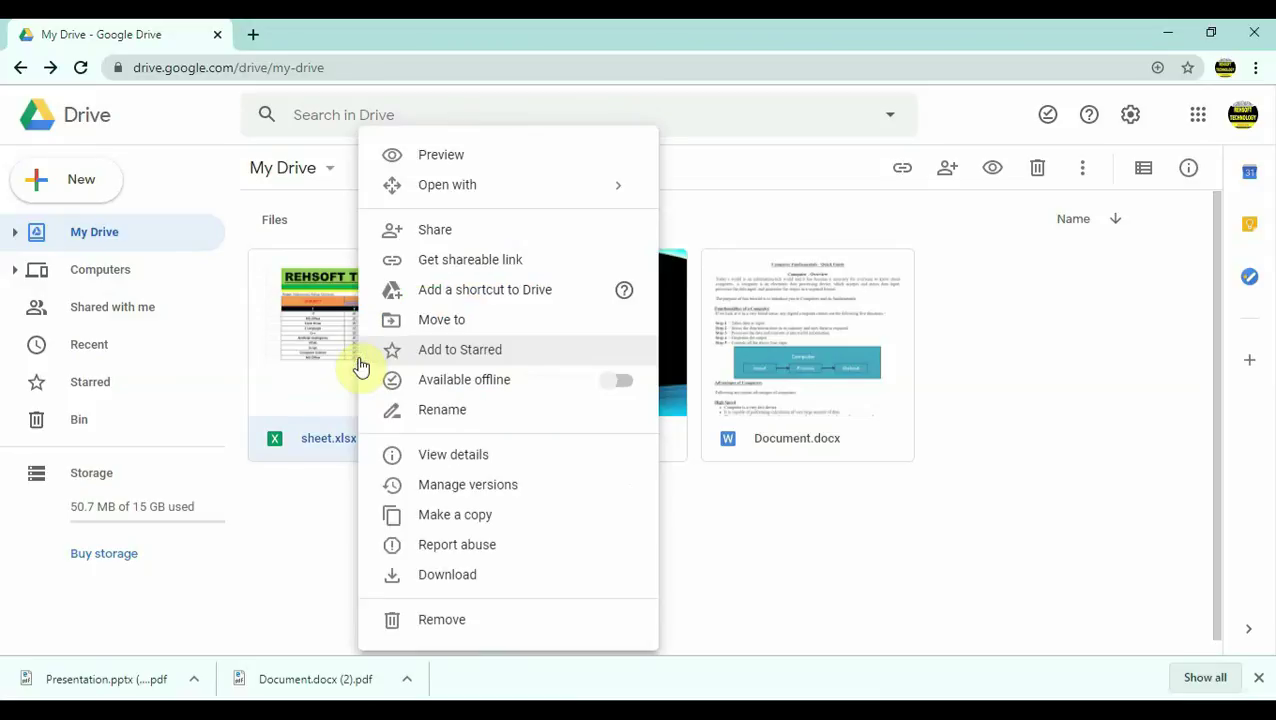
pyautogui.click(539, 200)
pyautogui.click(688, 205)
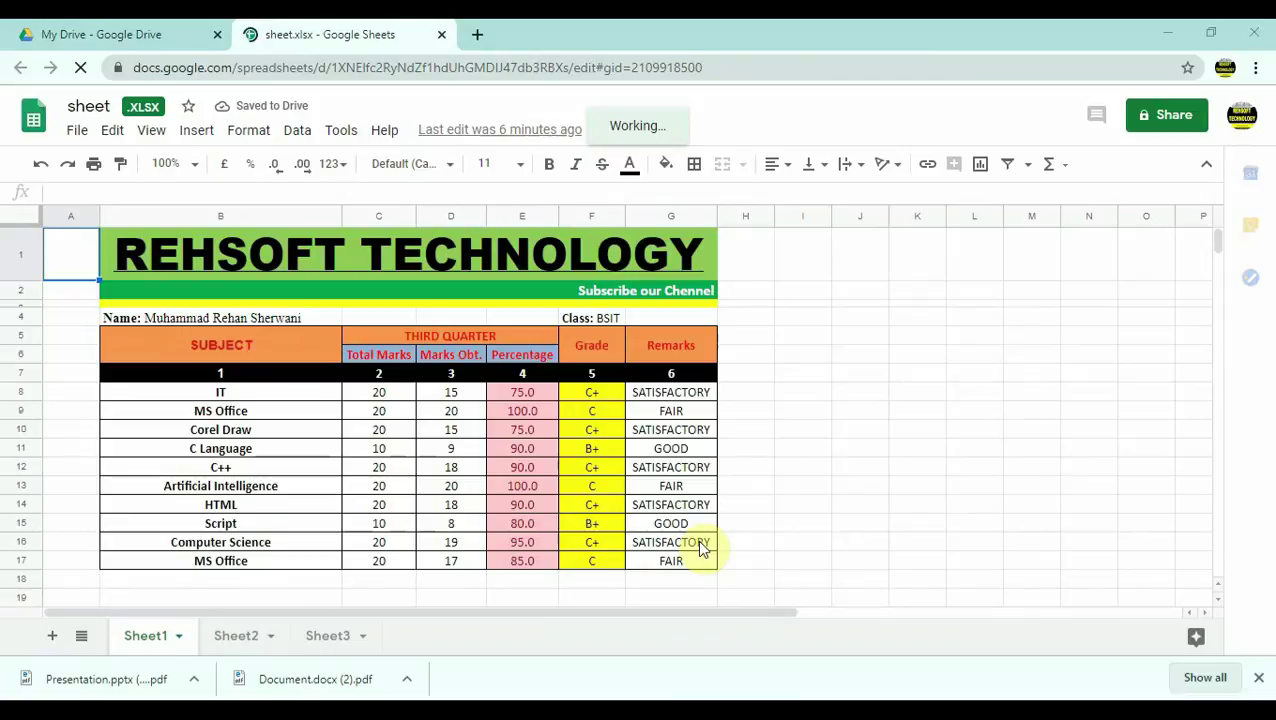
pyautogui.click(77, 131)
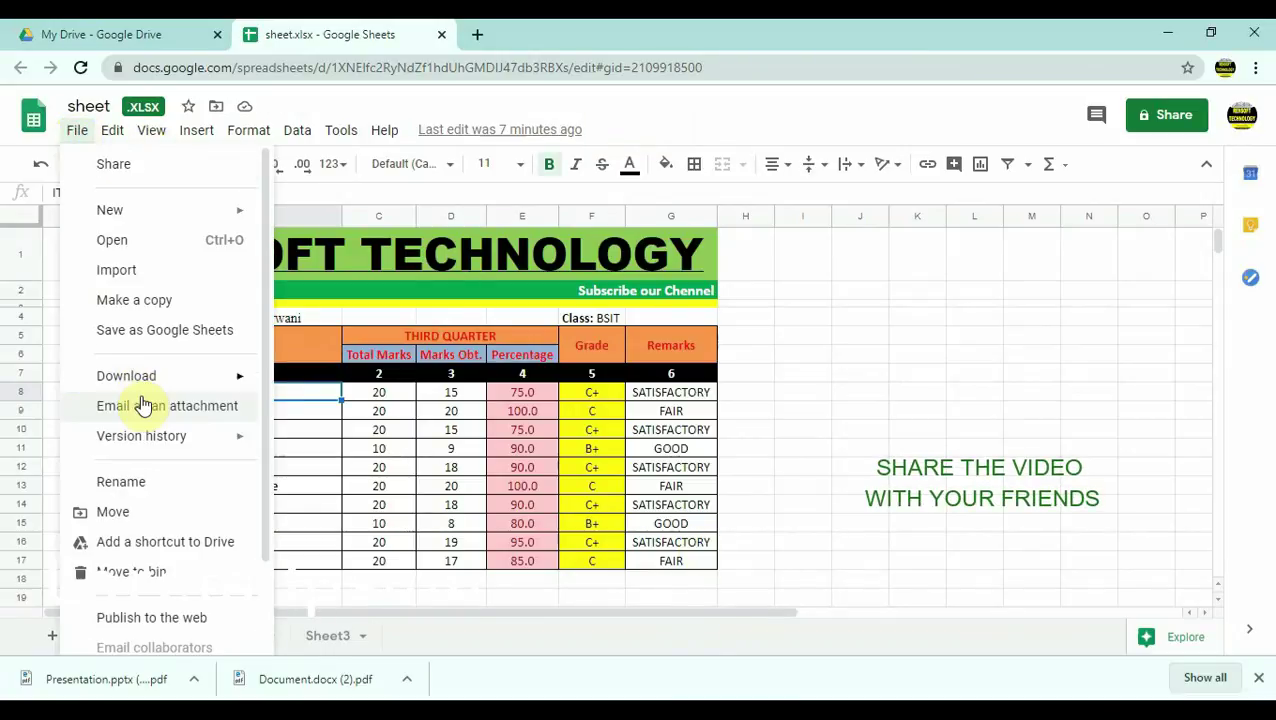
pyautogui.moveTo(126, 376)
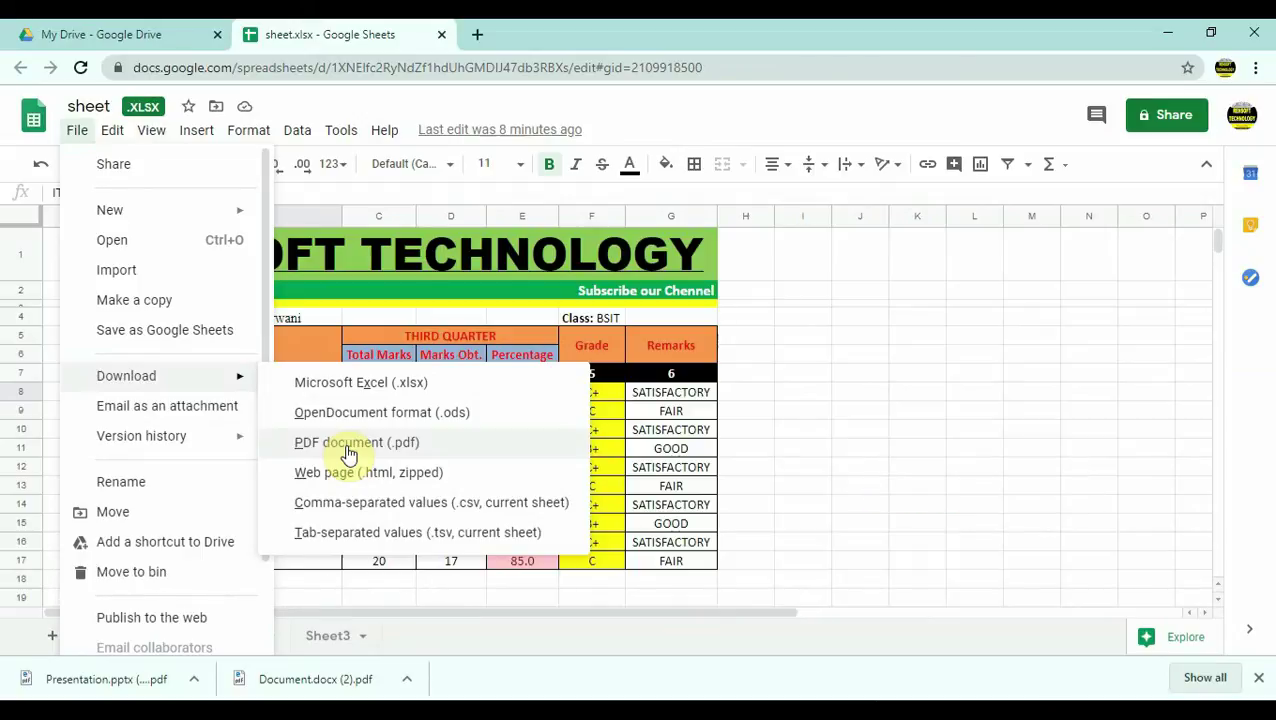
pyautogui.click(348, 453)
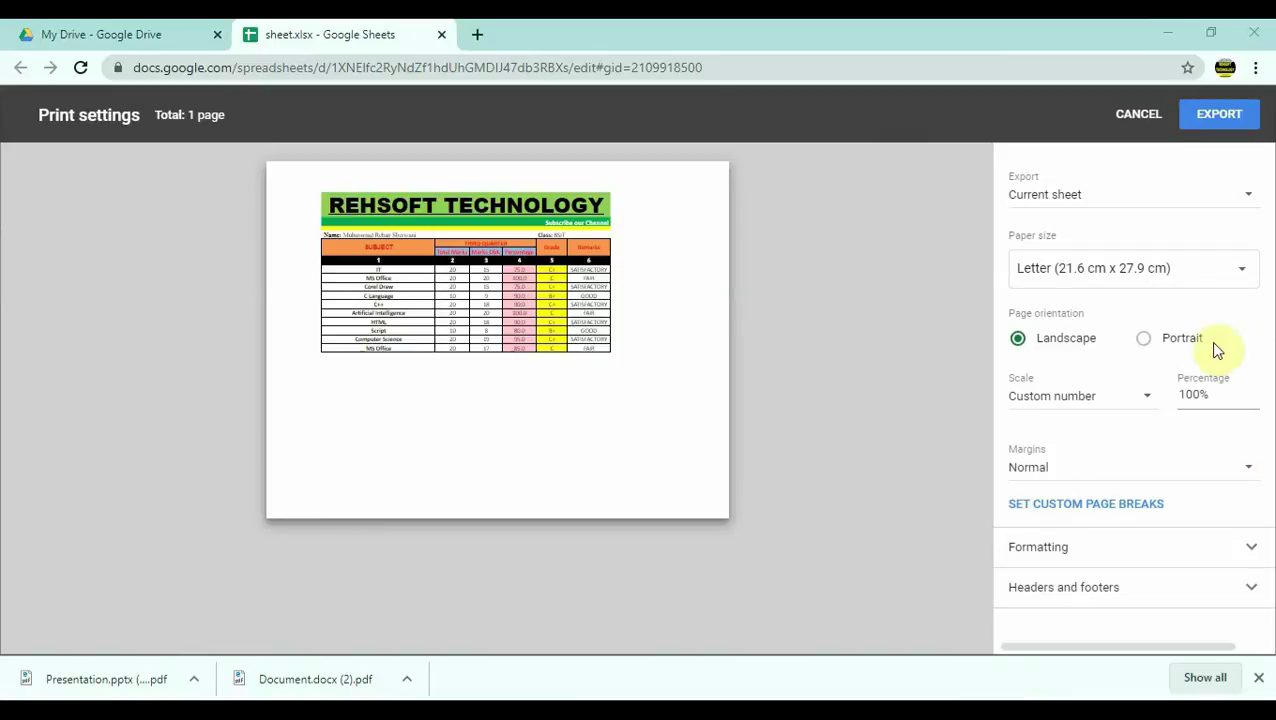
pyautogui.click(1220, 118)
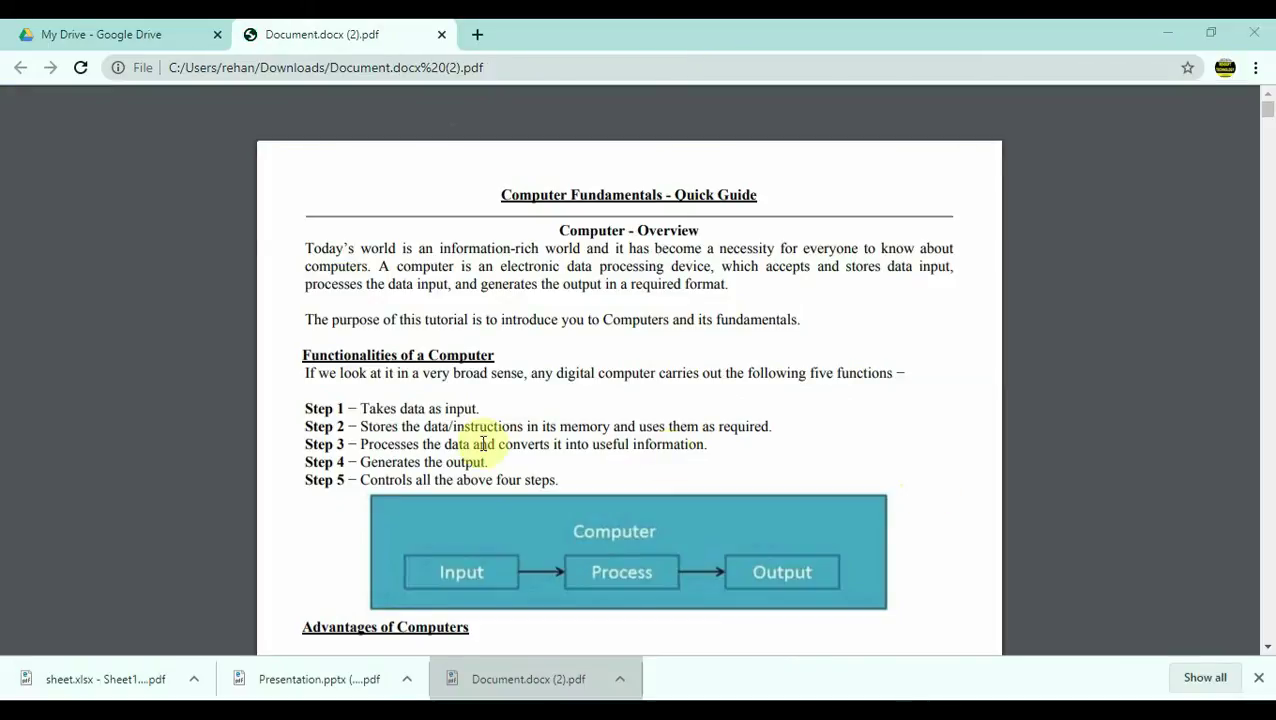
# Open the downloaded presentation and spreadsheet PDFs from the download bar in new tabs.
pyautogui.click(283, 680)
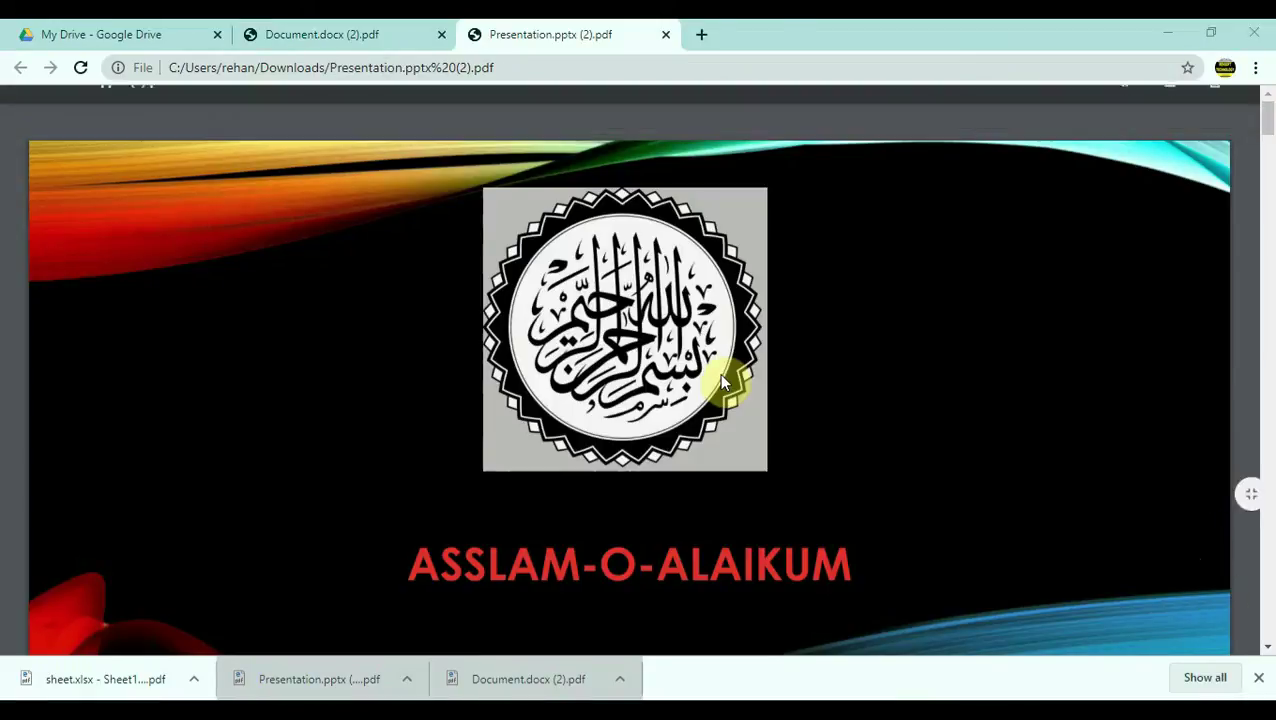
pyautogui.click(110, 680)
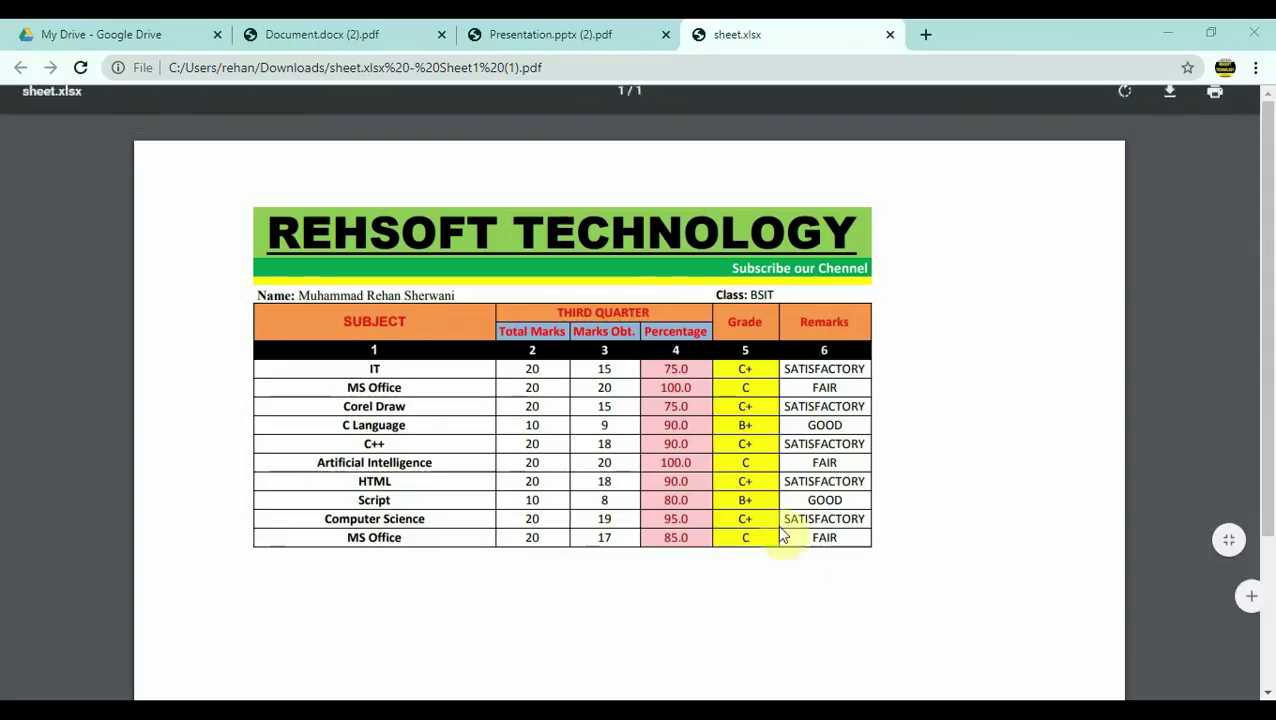